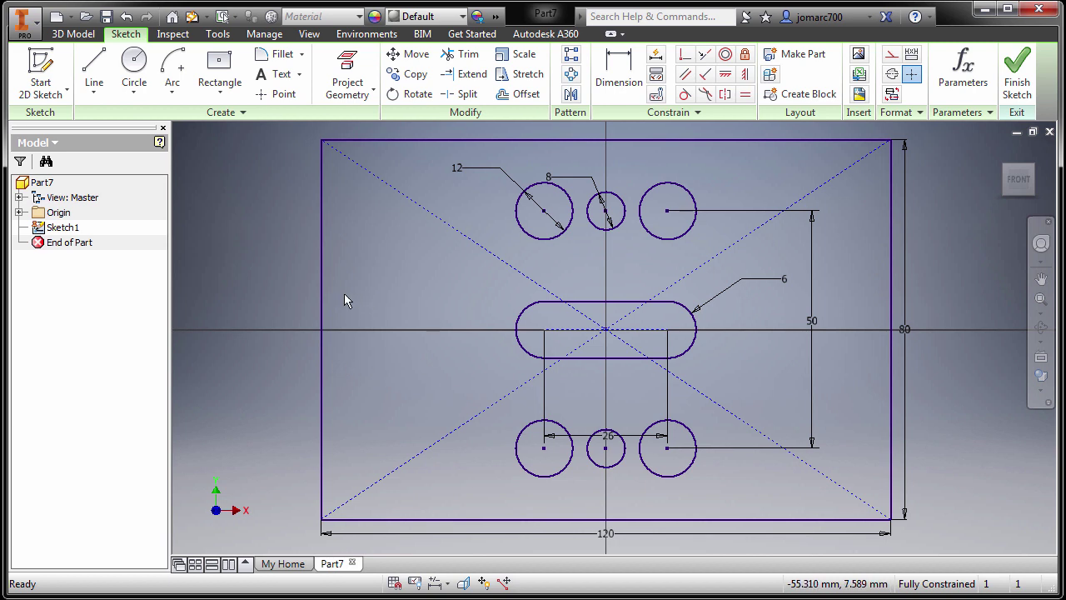
Draw the slot outline: two horizontal lines from the left edge joined by a tangent arc.
key("l")
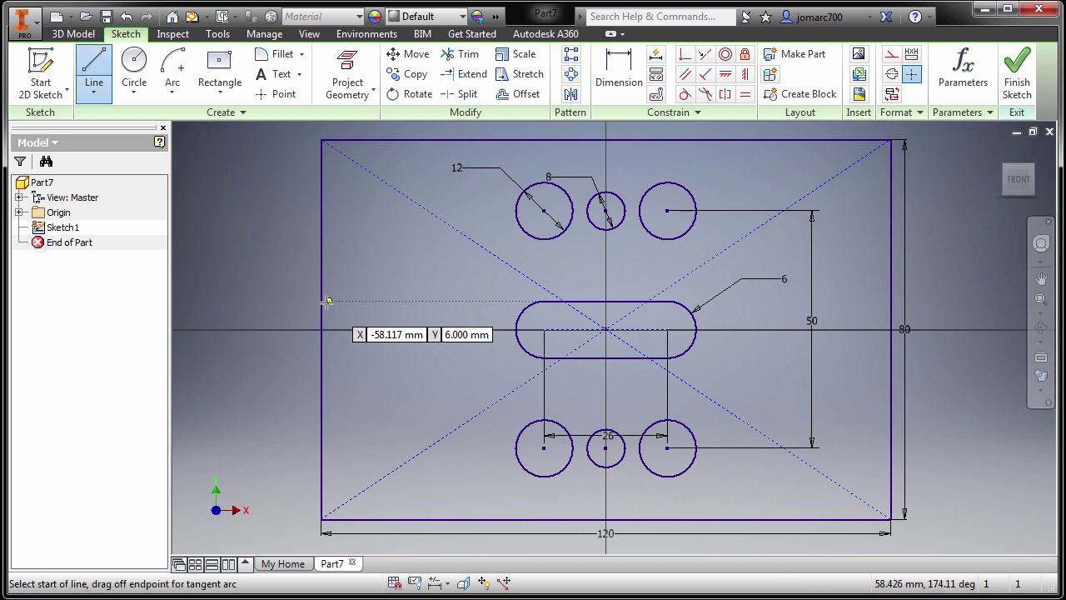
left_click(322, 299)
left_click(419, 300)
left_click_drag(419, 301, 418, 358)
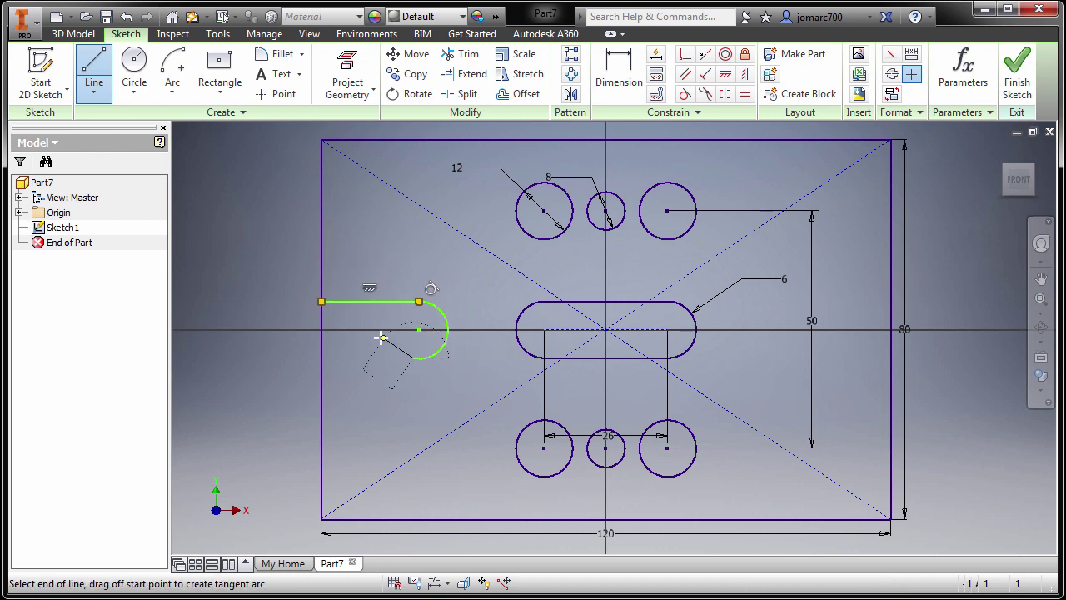
left_click(321, 357)
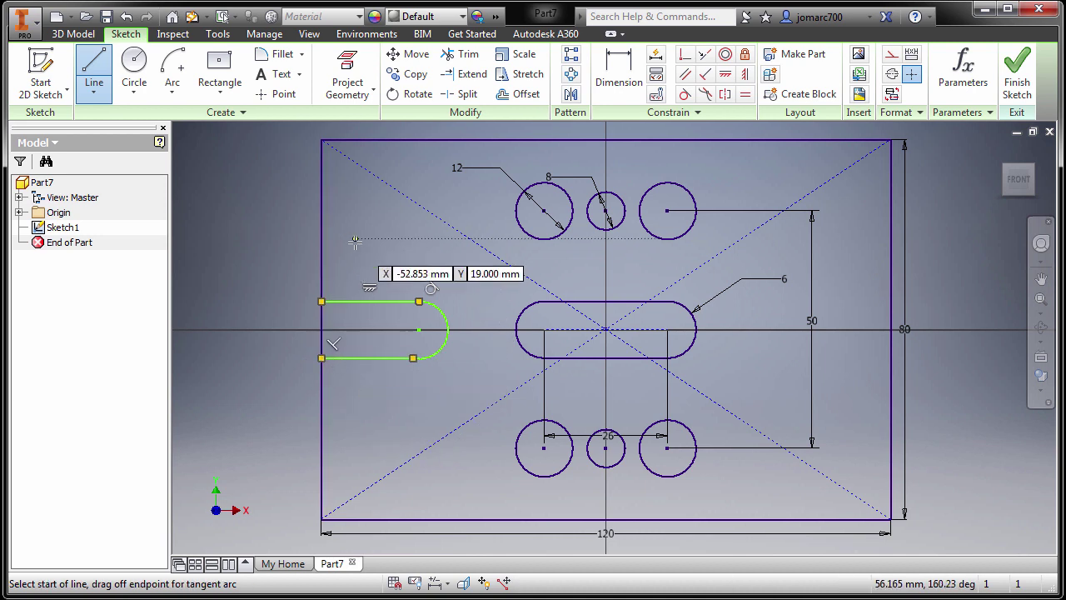
key("Escape")
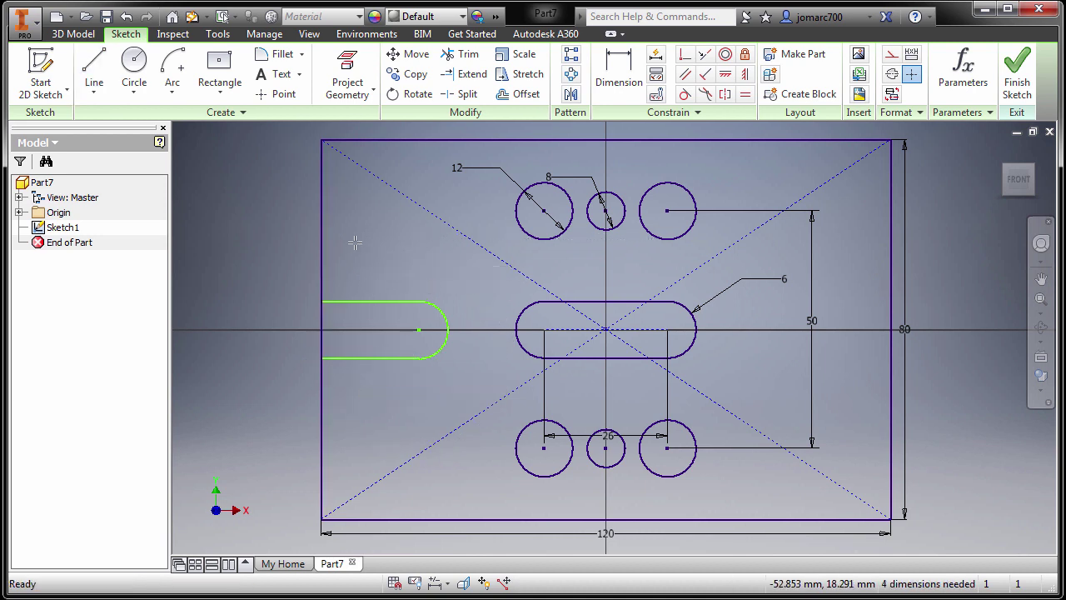
Dimension the distance between the slot's top and bottom lines as 18 mm.
key("d")
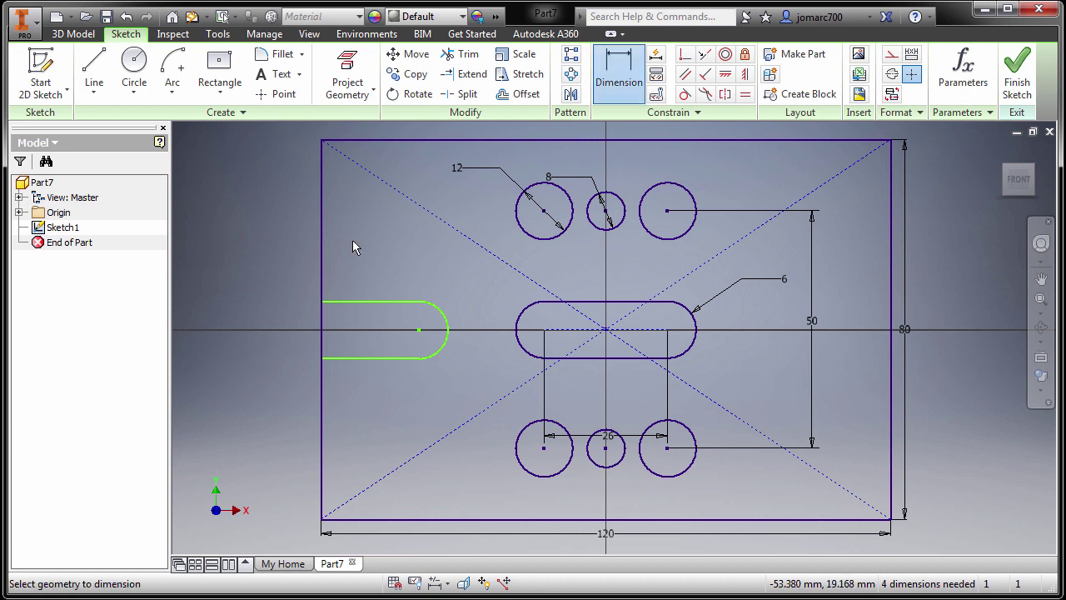
left_click(353, 302)
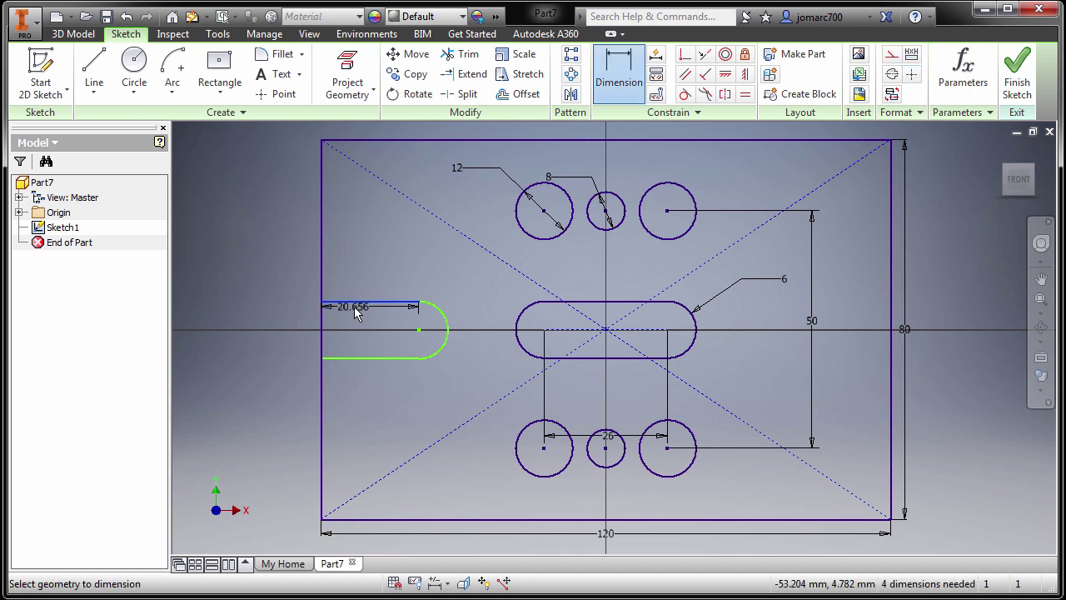
left_click(364, 362)
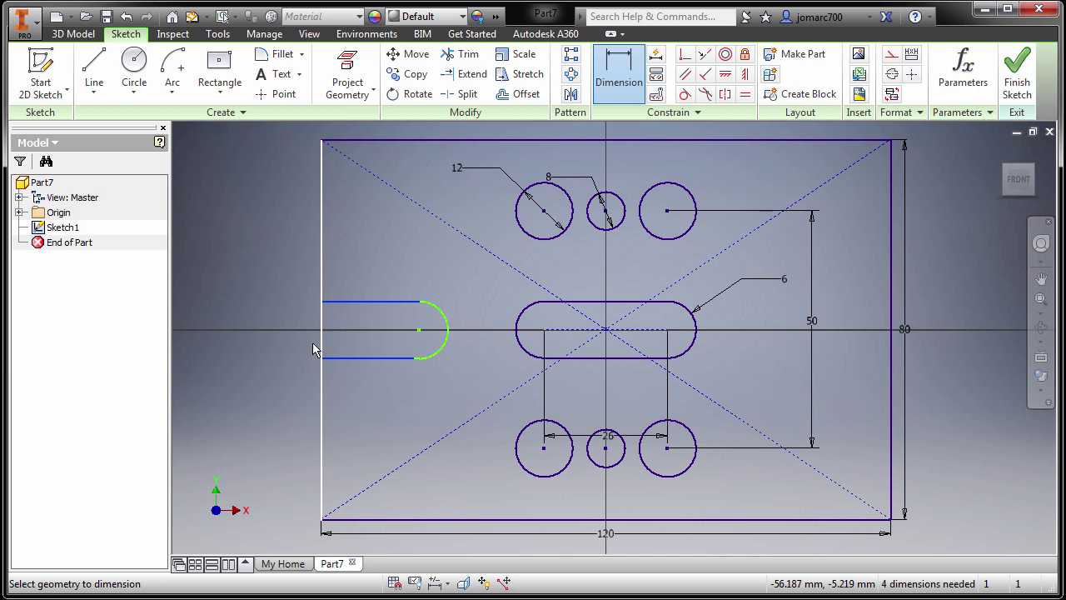
left_click(279, 329)
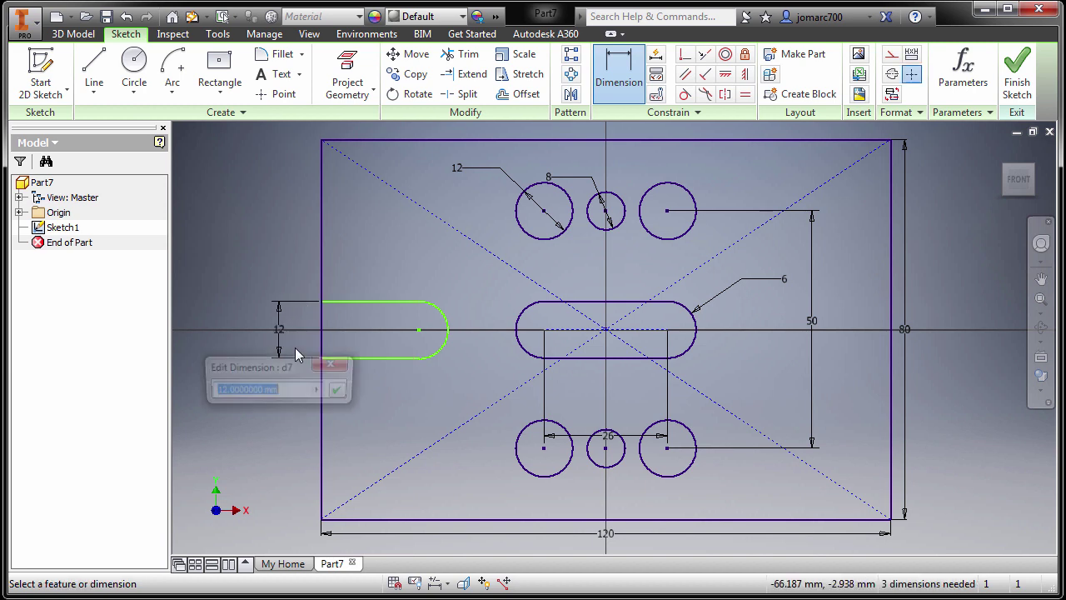
type("1")
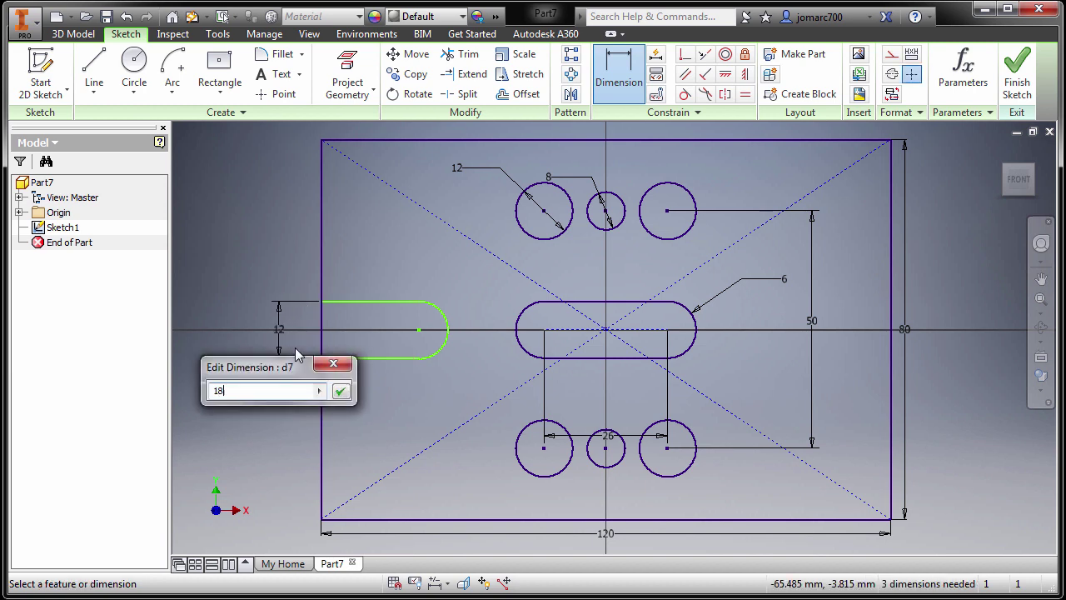
type("8")
key("Return")
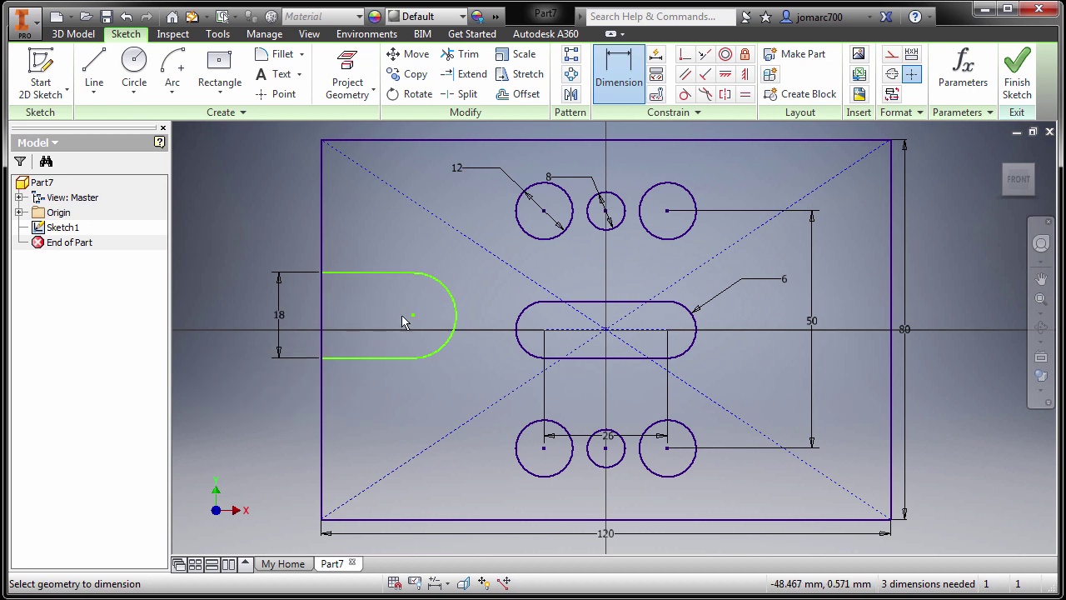
key("Escape")
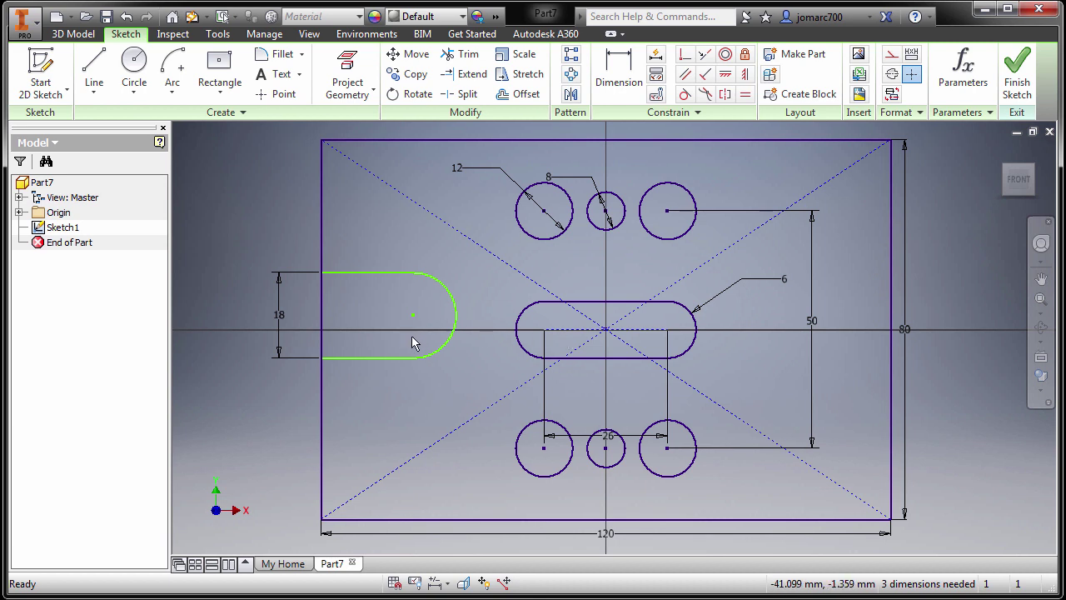
Constrain the U-slot's arc centre horizontal with the centre slot's arc centre.
left_click(726, 76)
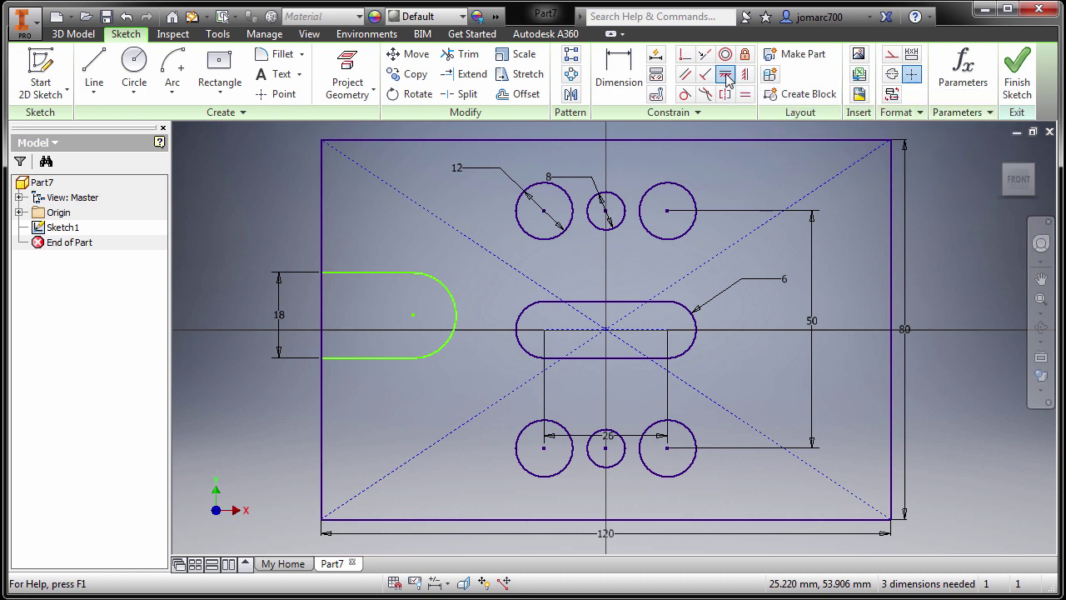
left_click(542, 331)
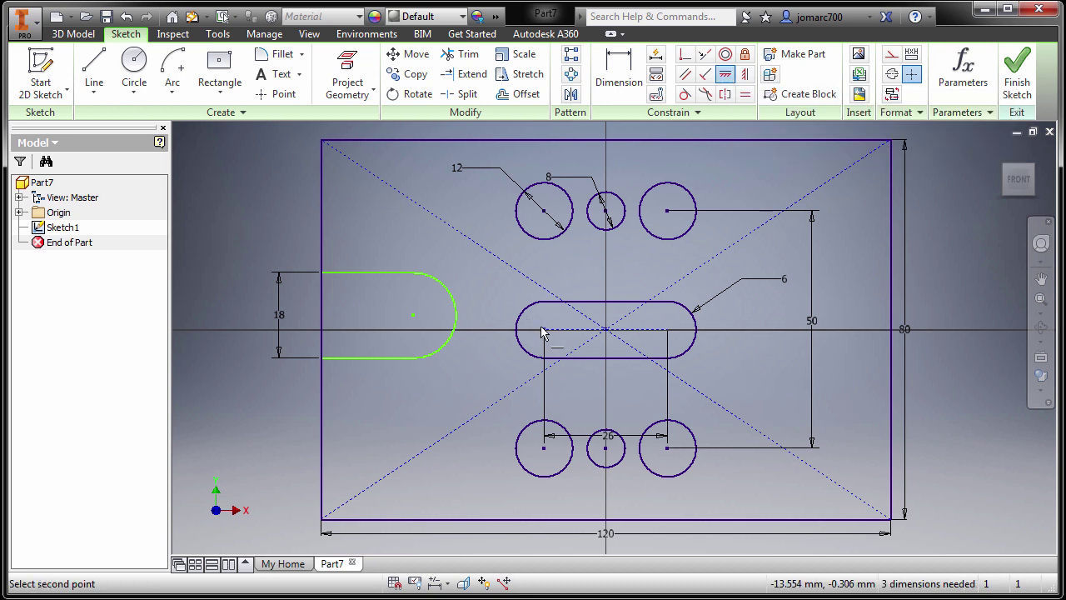
left_click(413, 314)
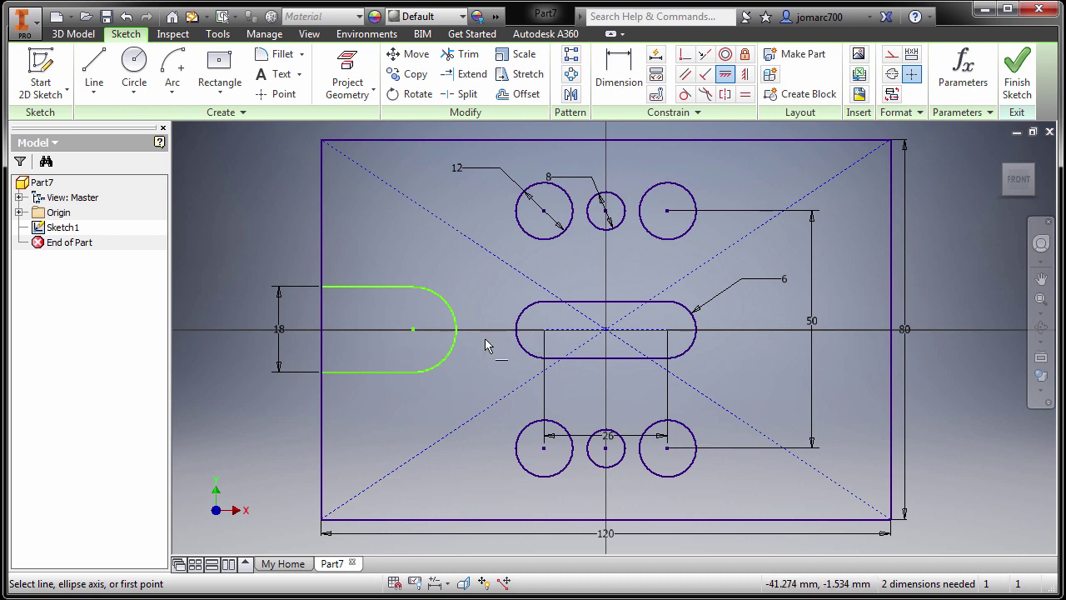
key("Escape")
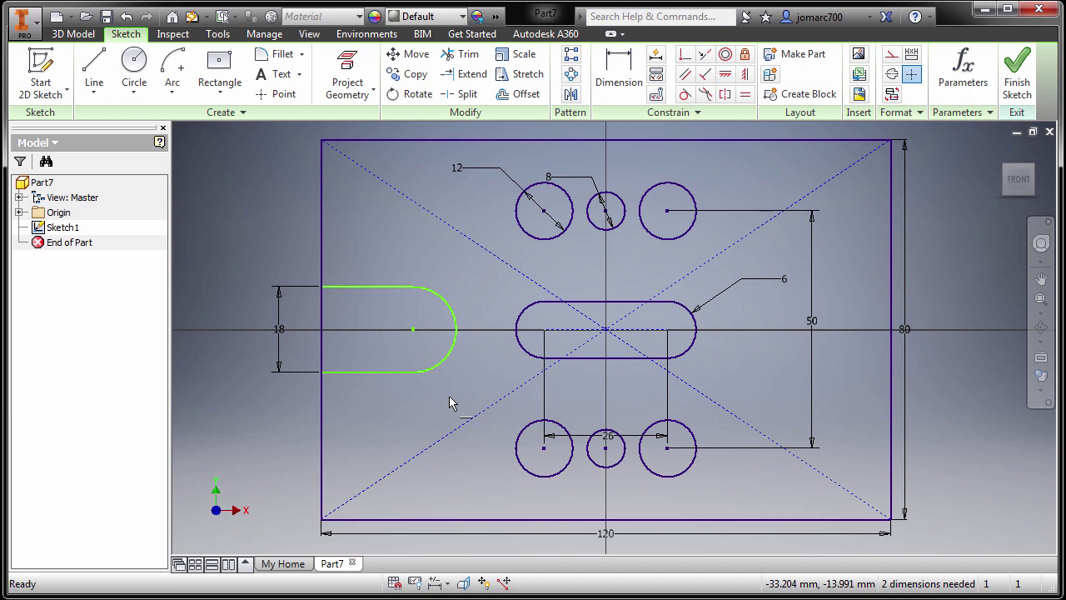
Dimension the distance from the plate's left edge to the U-slot arc centre as 18 mm.
key("d")
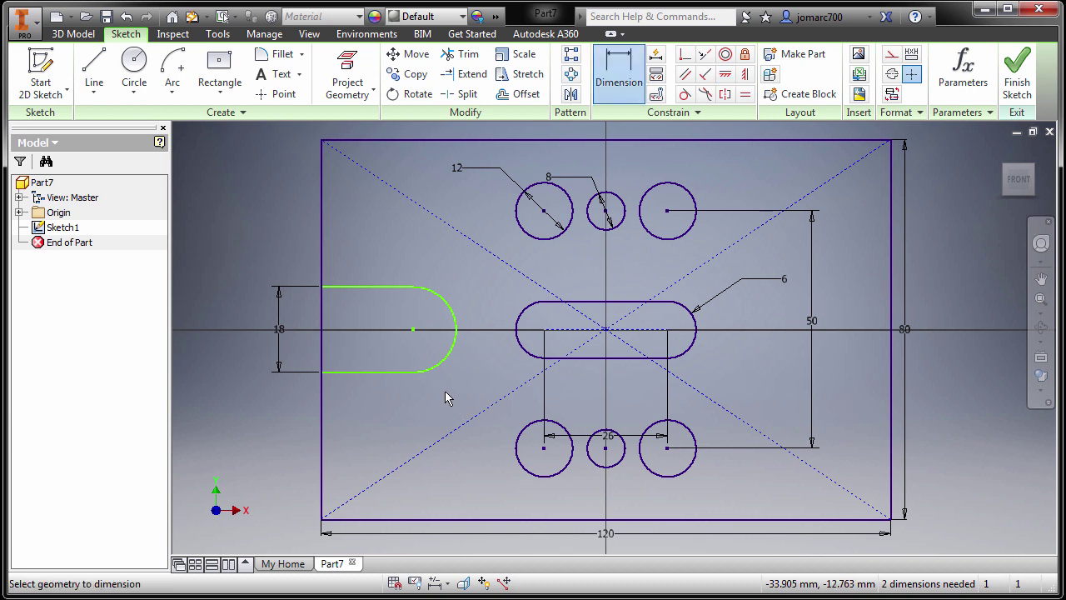
left_click(323, 401)
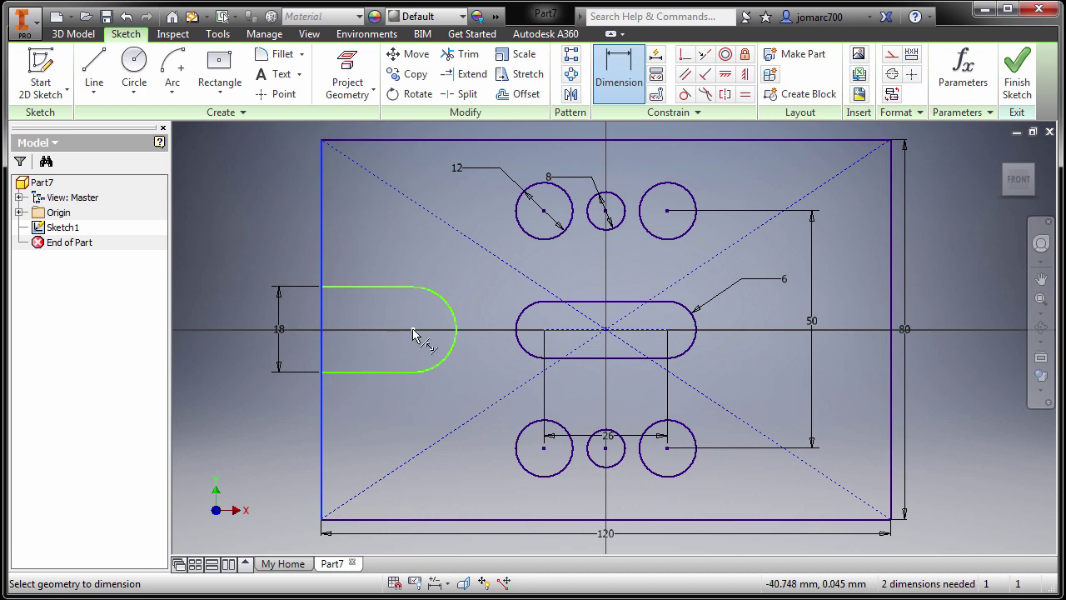
left_click(414, 330)
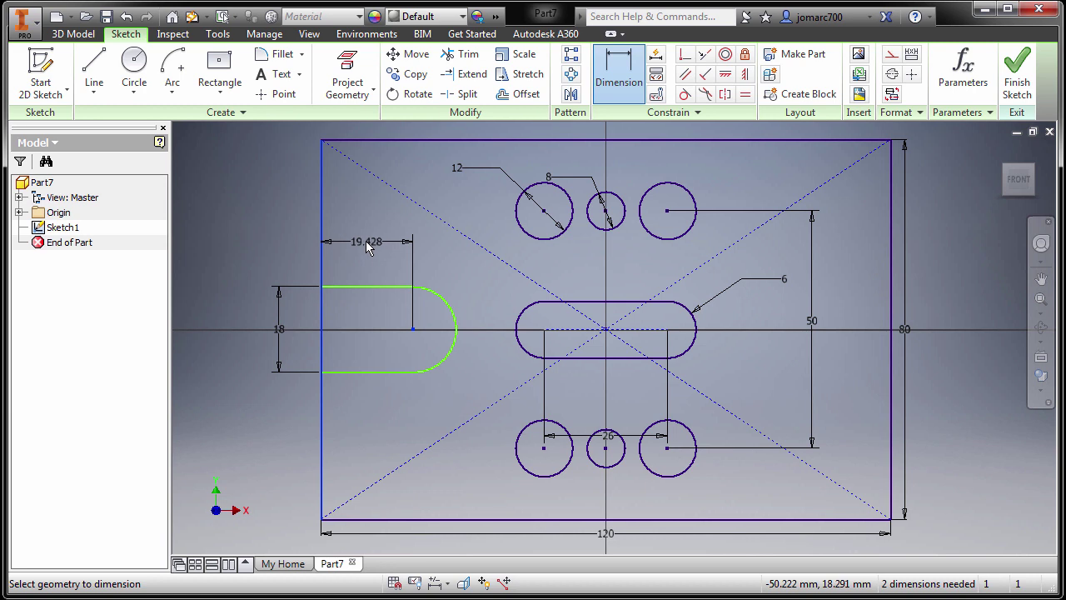
left_click(366, 240)
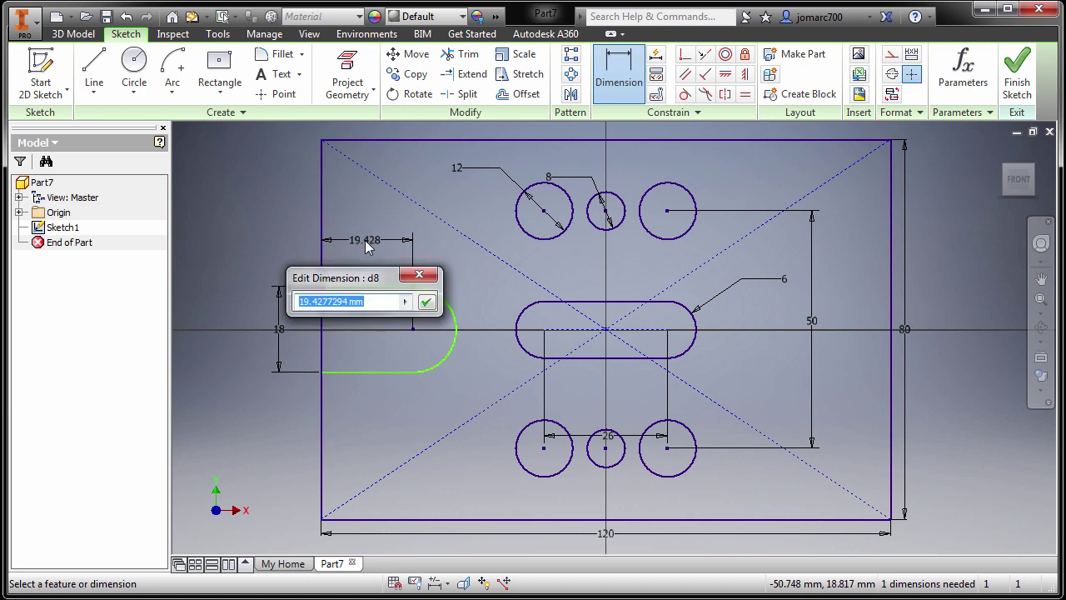
type("18")
key("Return")
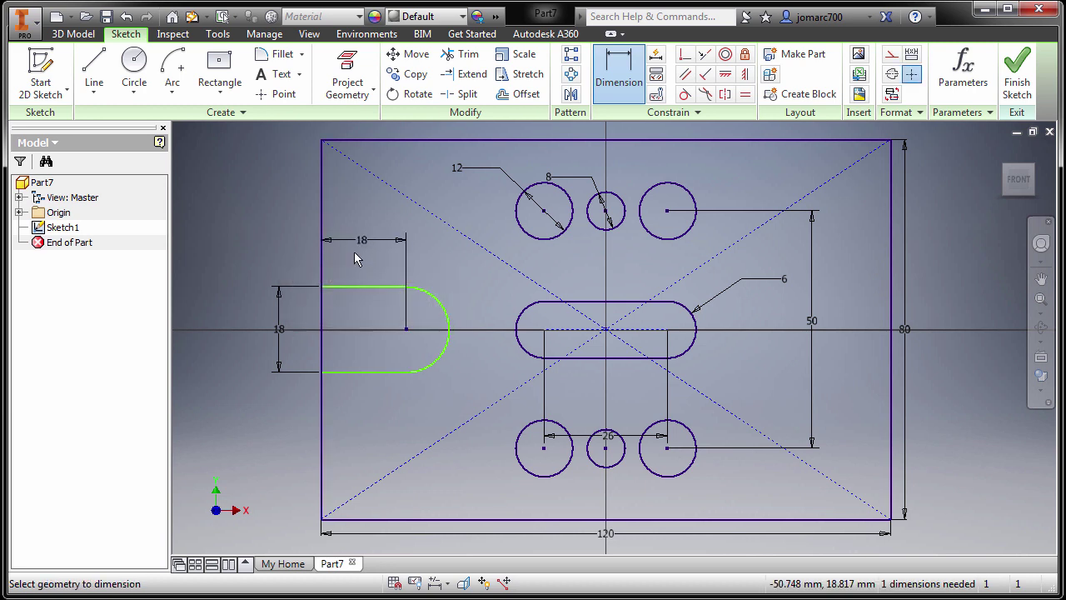
key("Escape")
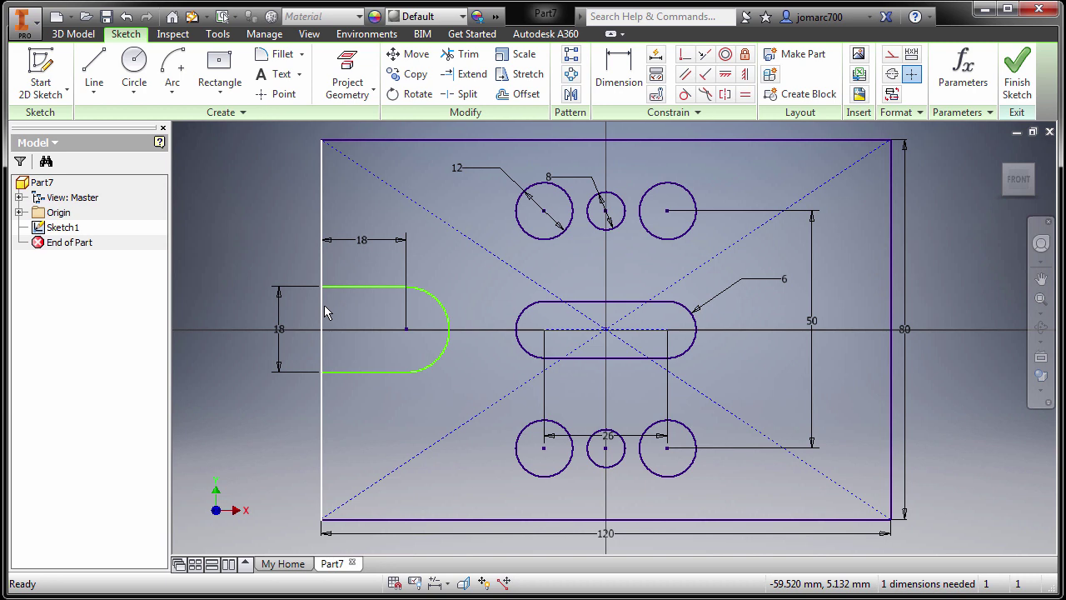
Split the plate's left edge at the slot's lower and upper lines.
left_click(466, 97)
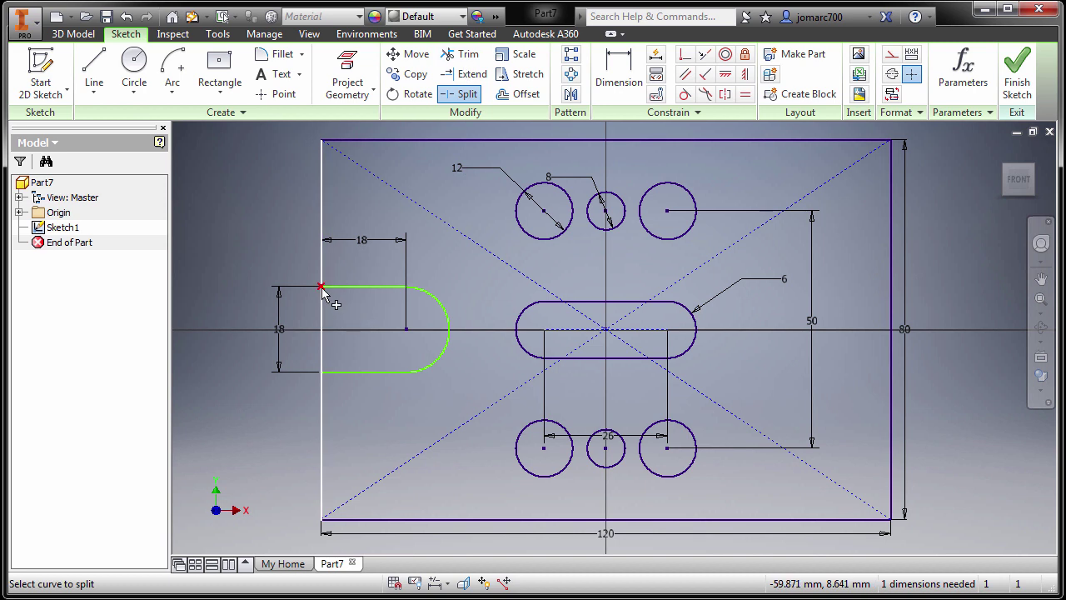
left_click(322, 372)
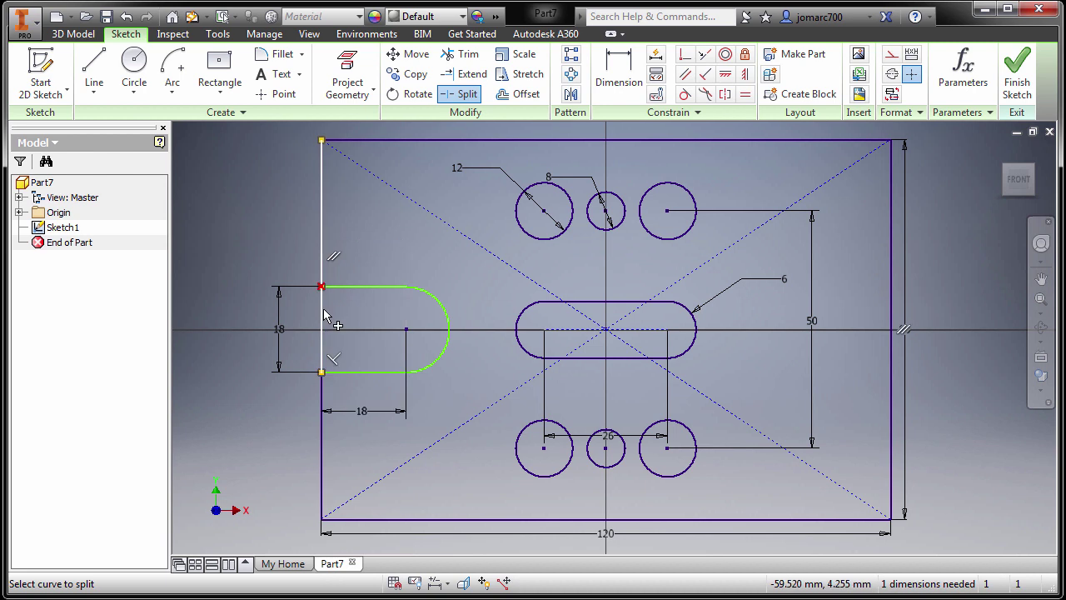
left_click(325, 303)
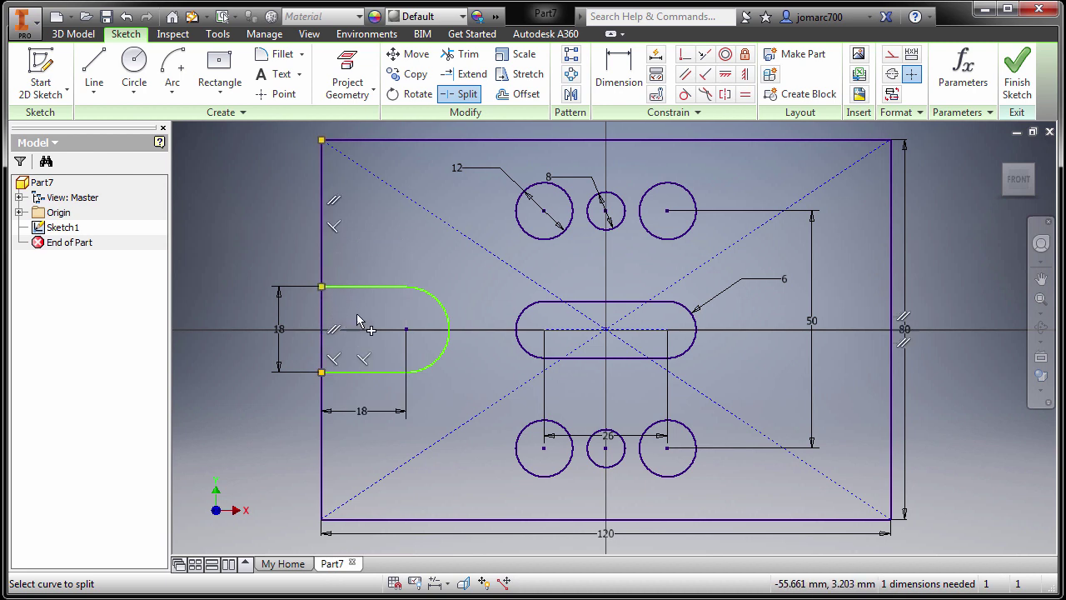
key("Escape")
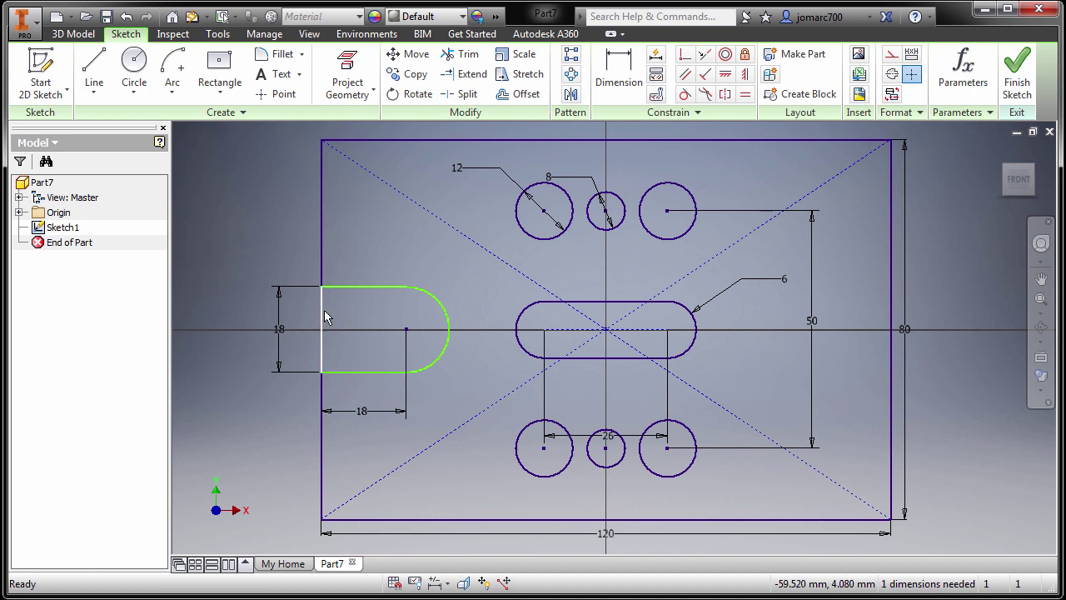
Convert the left-edge piece across the slot opening to construction geometry, then show all constraints with F8.
left_click(324, 310)
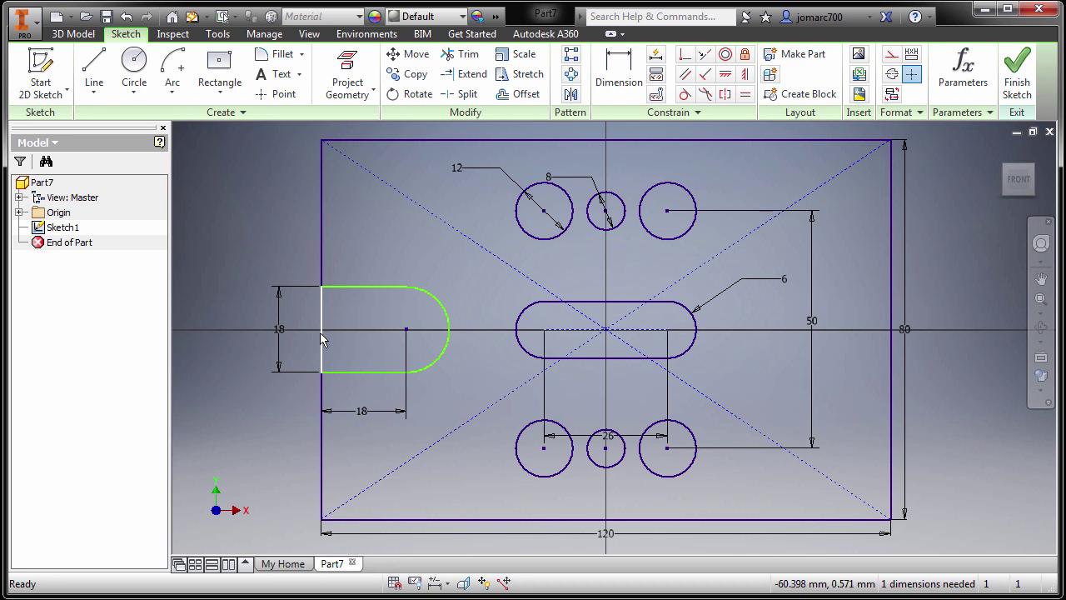
right_click(358, 308)
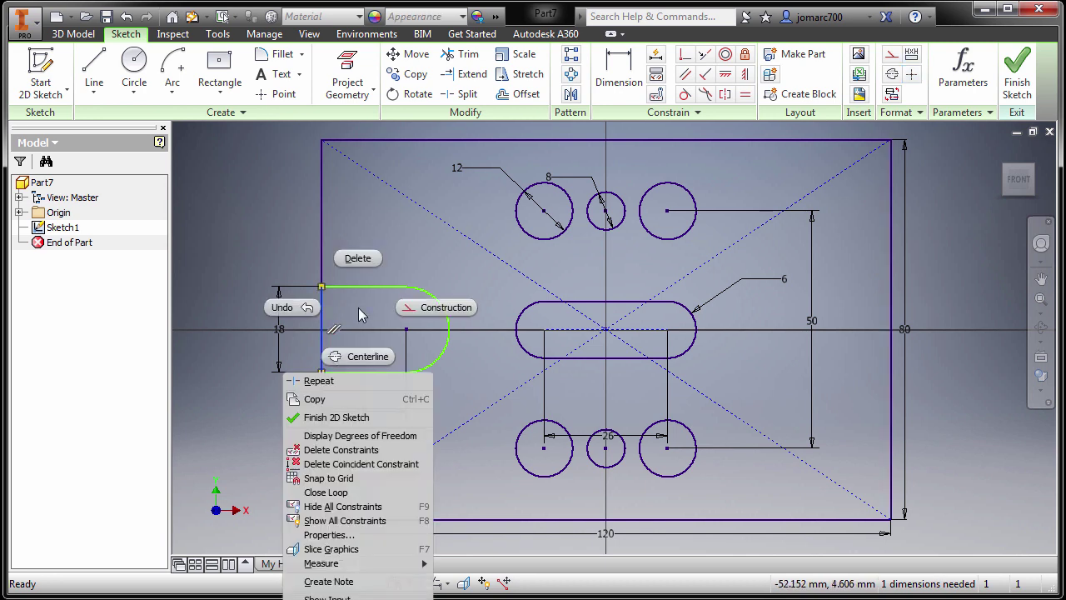
left_click(418, 310)
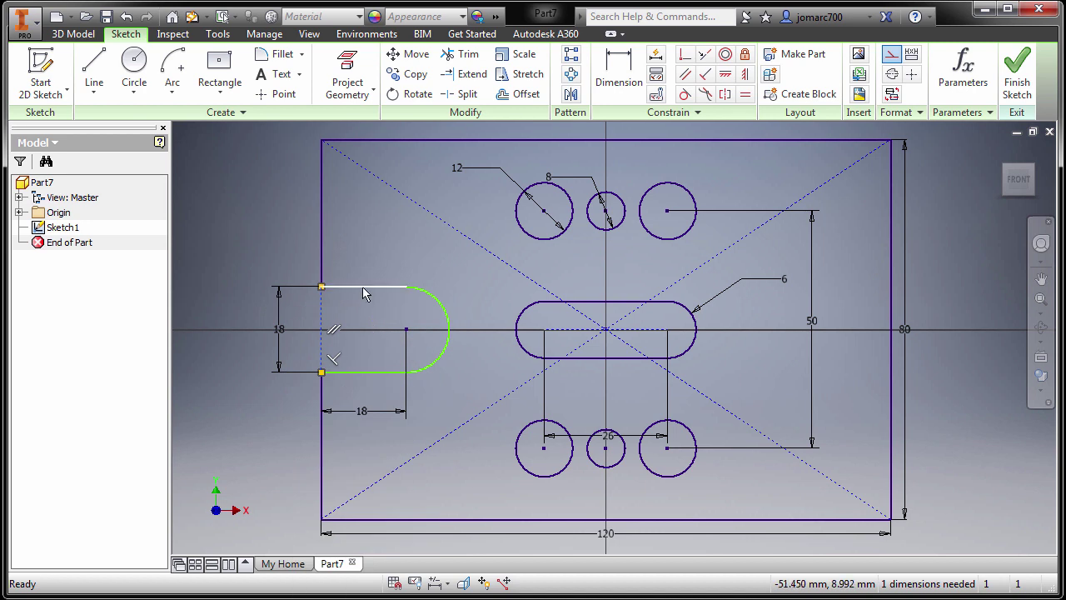
left_click(353, 316)
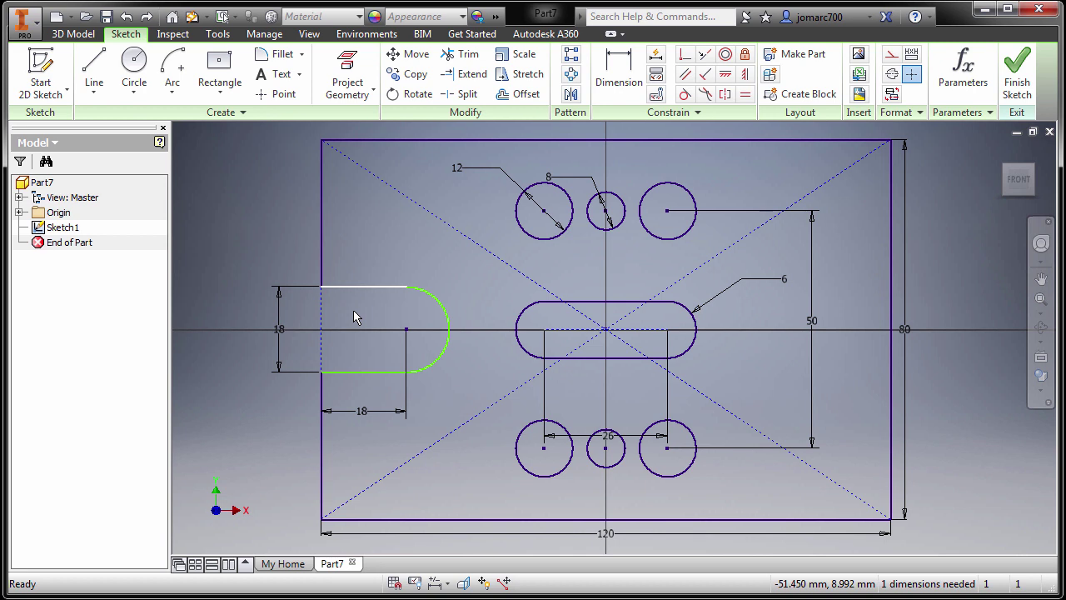
key("F8")
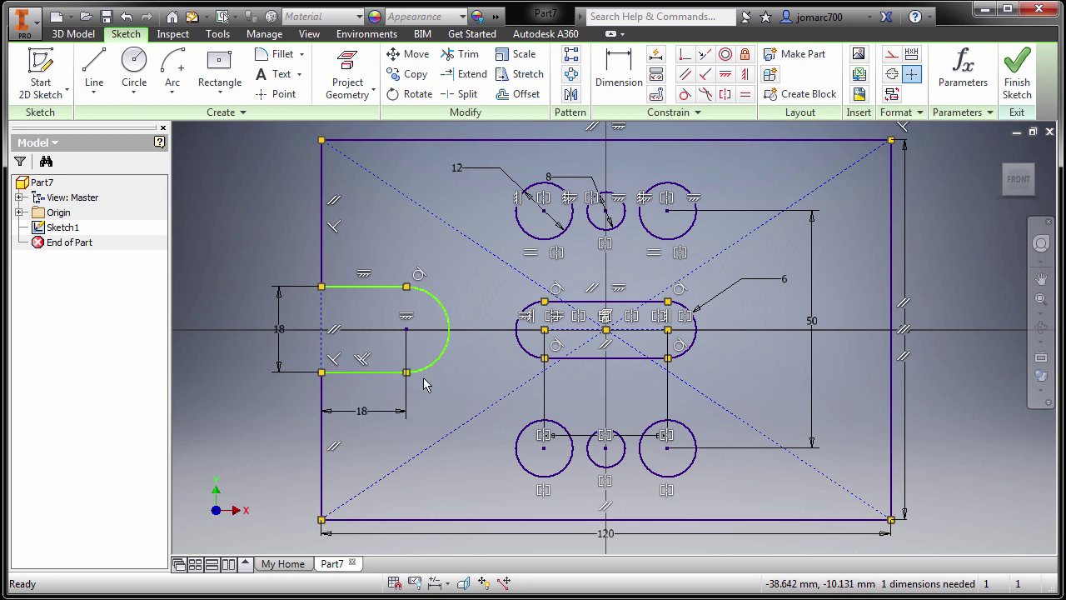
Make the slot's arc tangent to its bottom line, then hide constraints with F9.
left_click(685, 97)
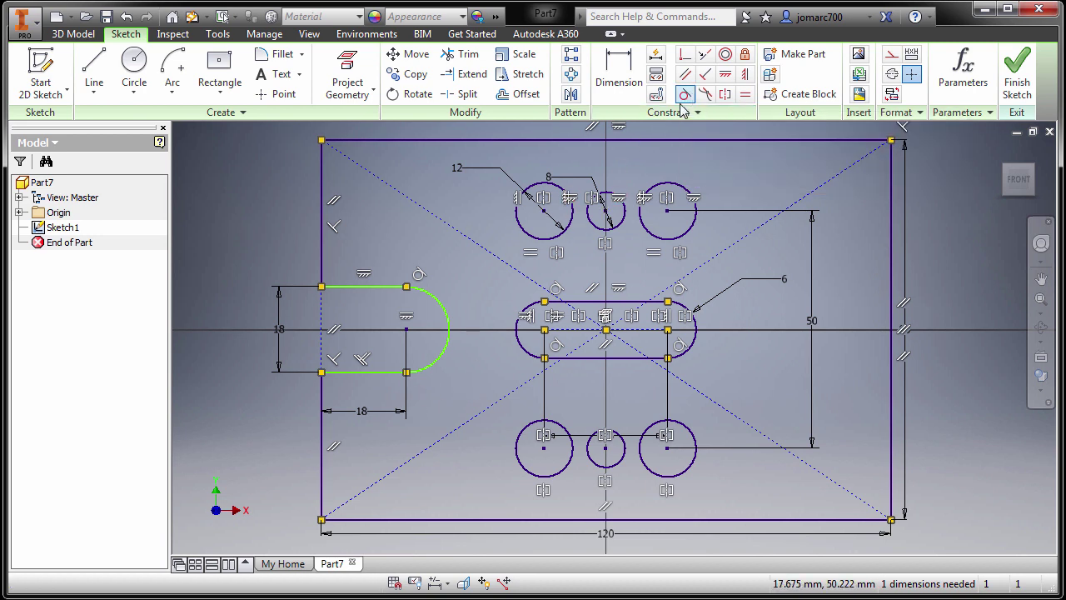
left_click(439, 366)
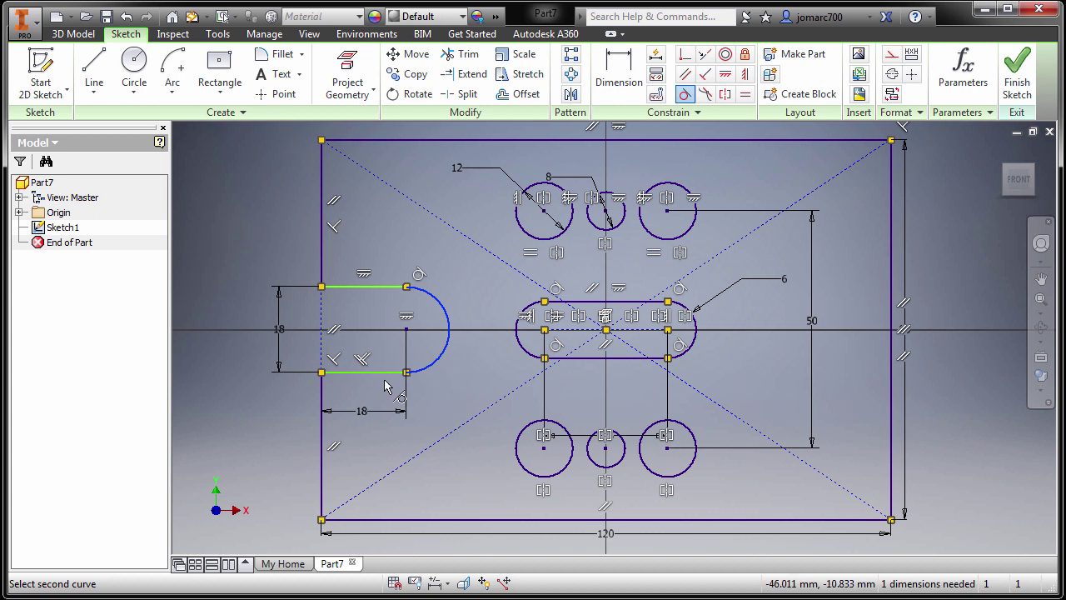
left_click(391, 372)
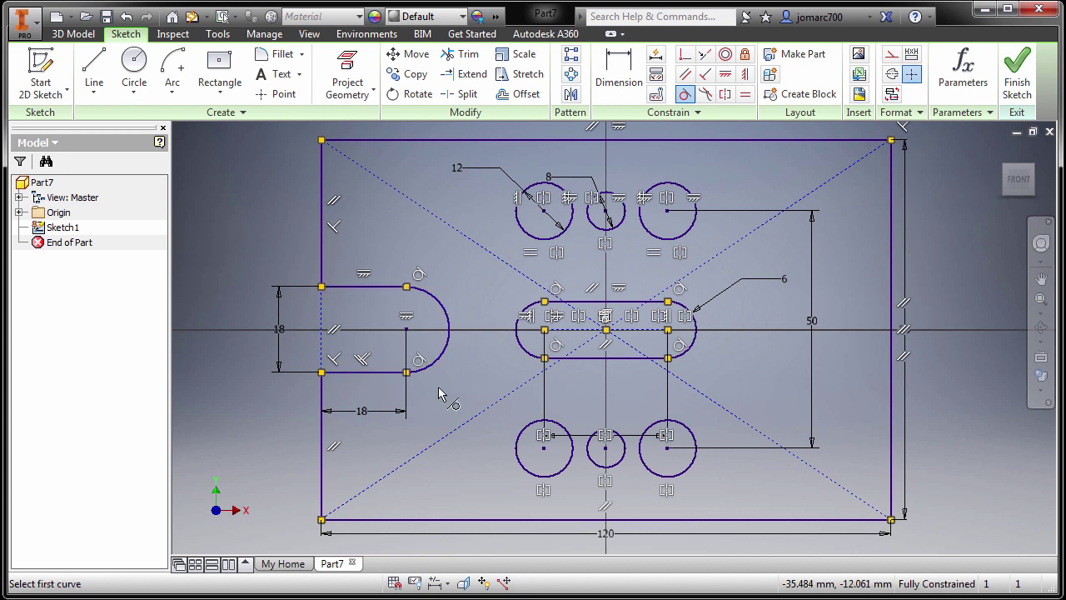
key("Escape")
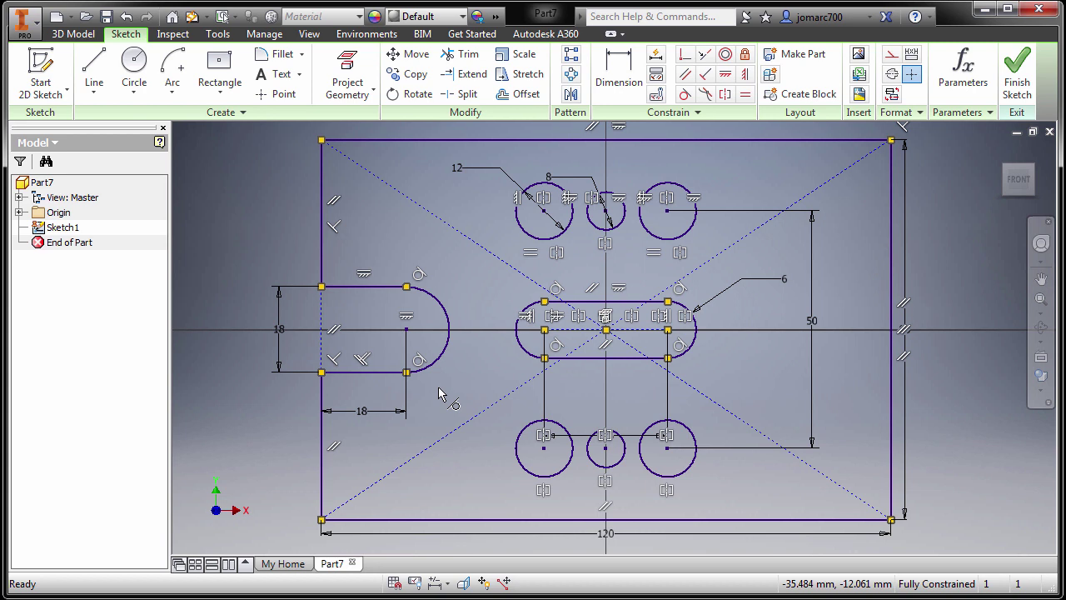
key("F9")
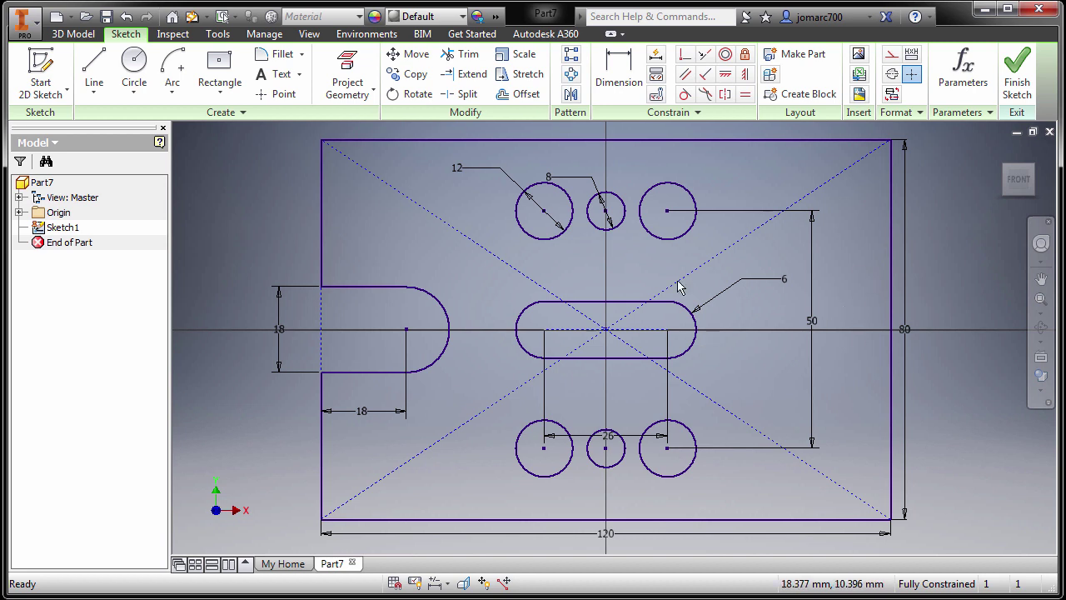
Draw a vertical line between the top and bottom small circle centres and make it construction.
key("l")
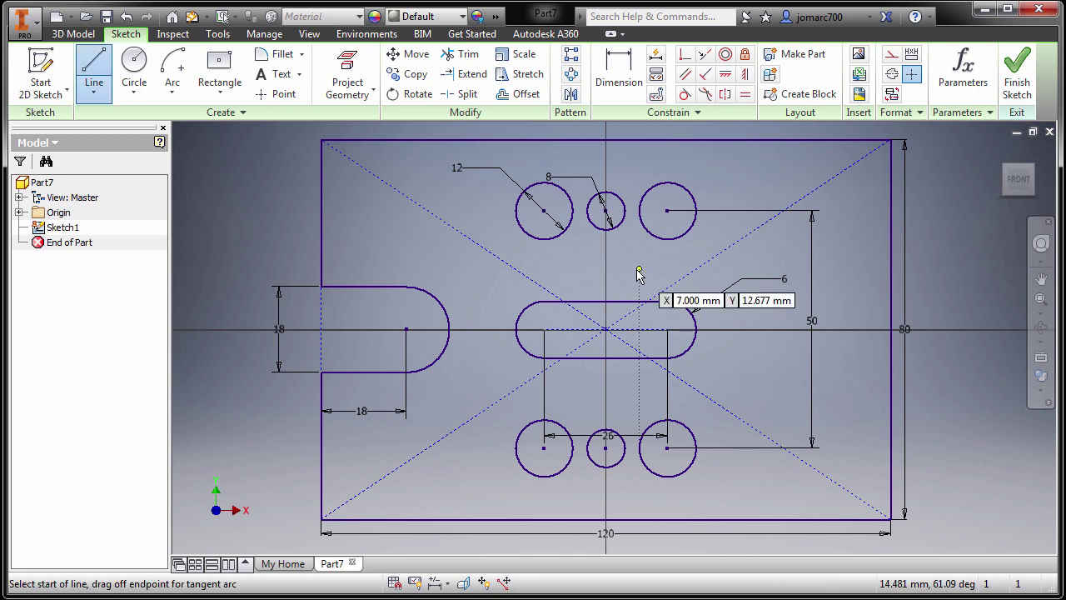
left_click(605, 211)
left_click(606, 447)
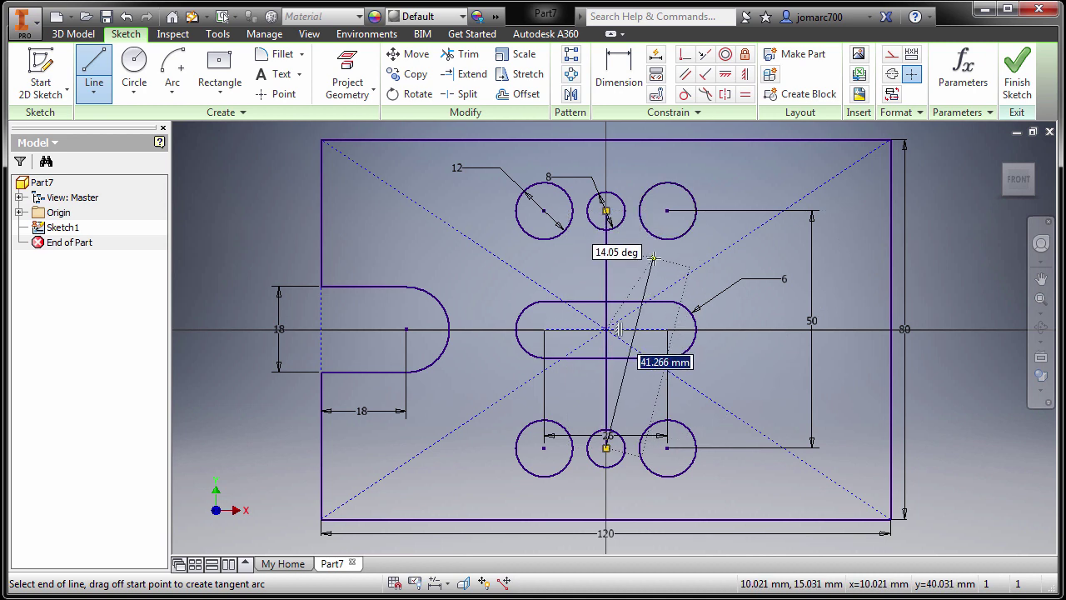
key("Escape")
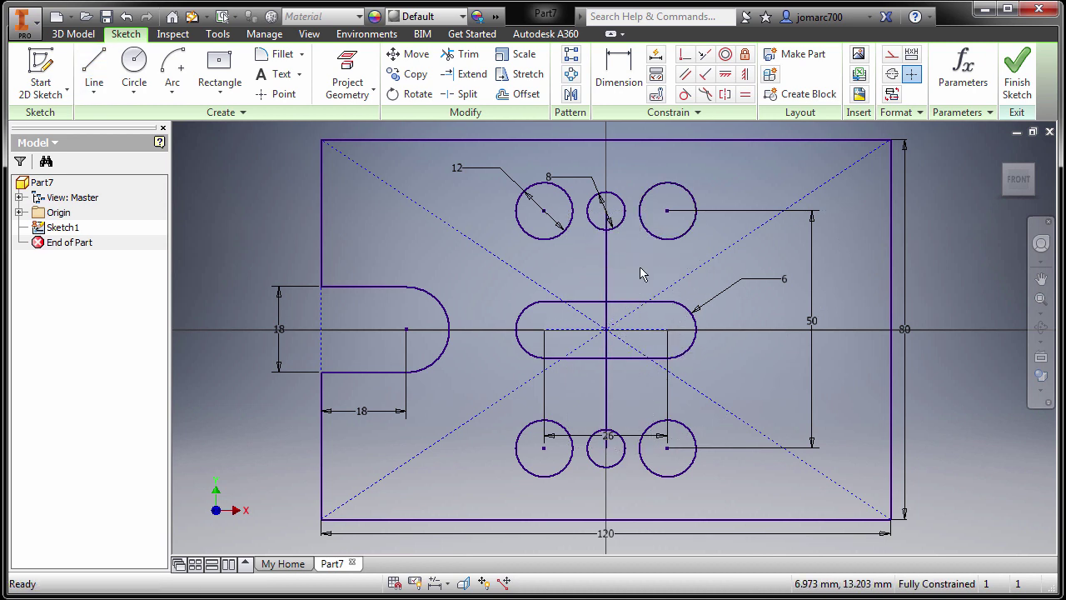
left_click(606, 267)
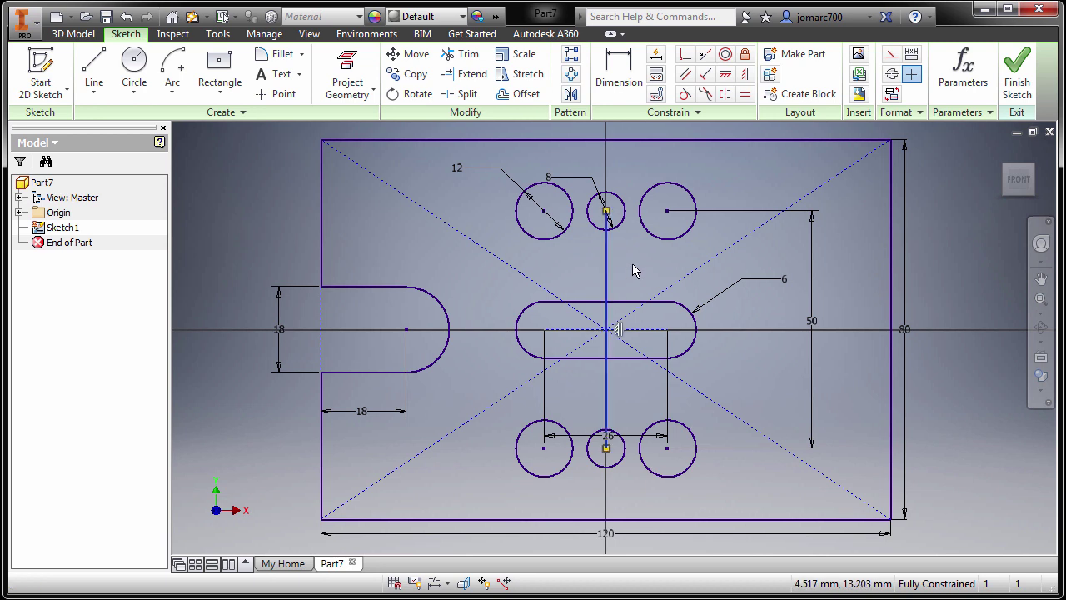
right_click(632, 264)
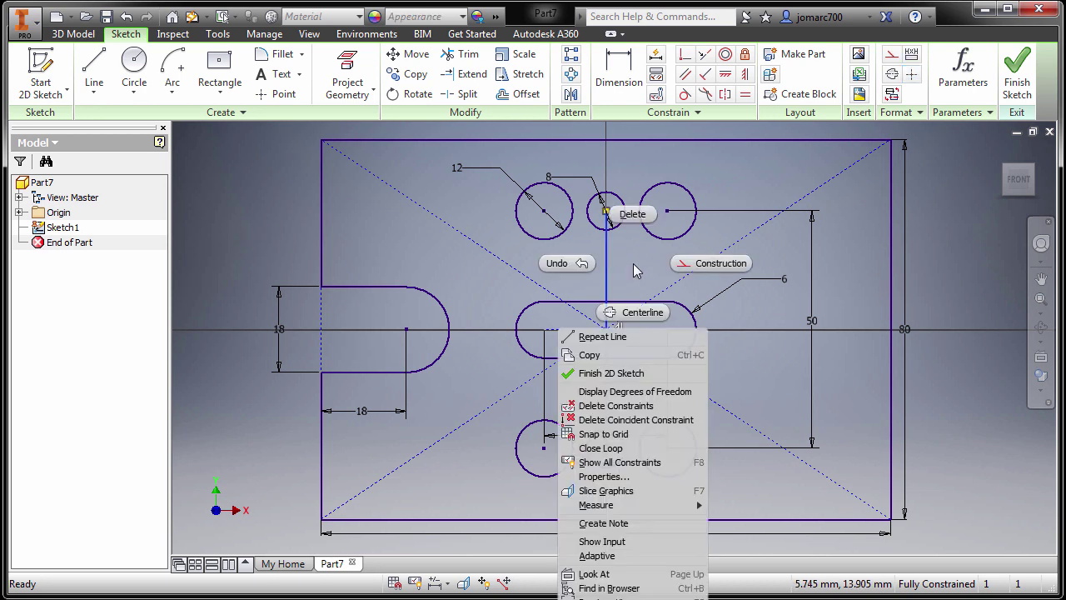
left_click(688, 267)
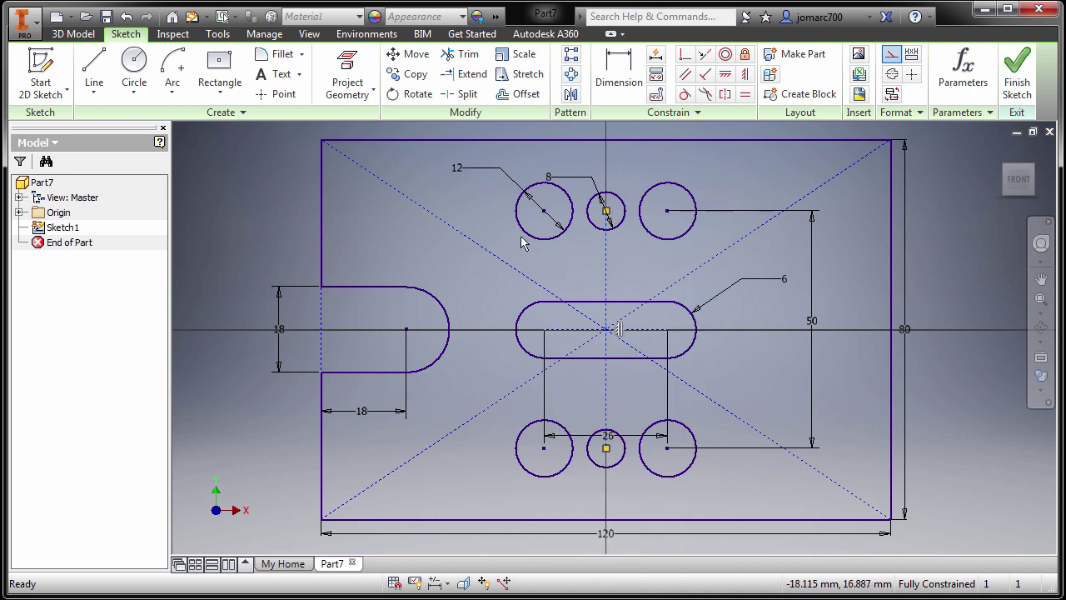
Mirror the slot's top line, arc and bottom line about the vertical construction line.
left_click(570, 95)
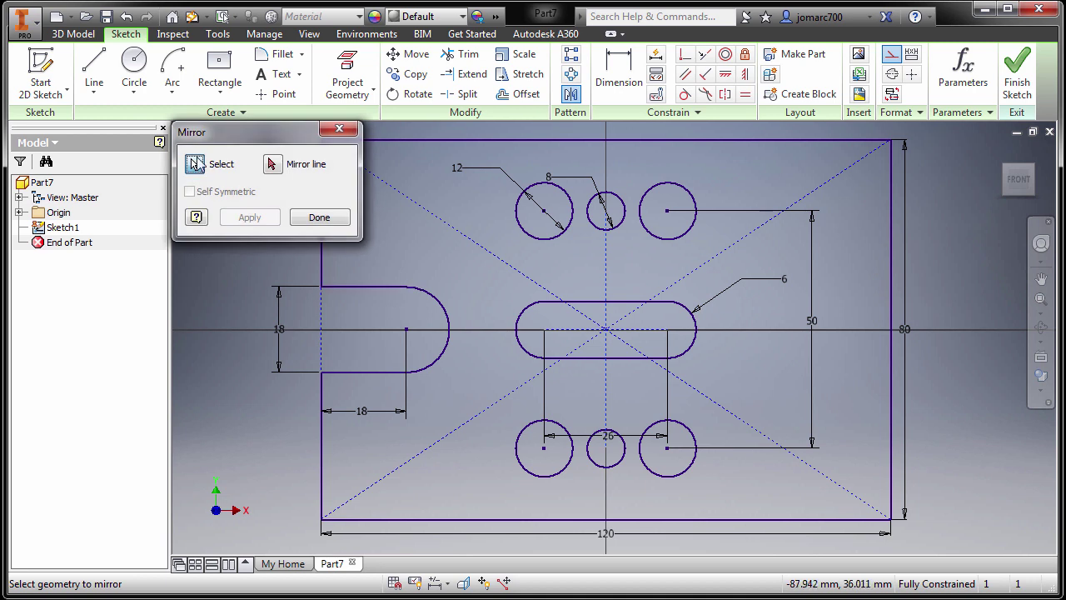
left_click(389, 292)
left_click(439, 308)
left_click(376, 373)
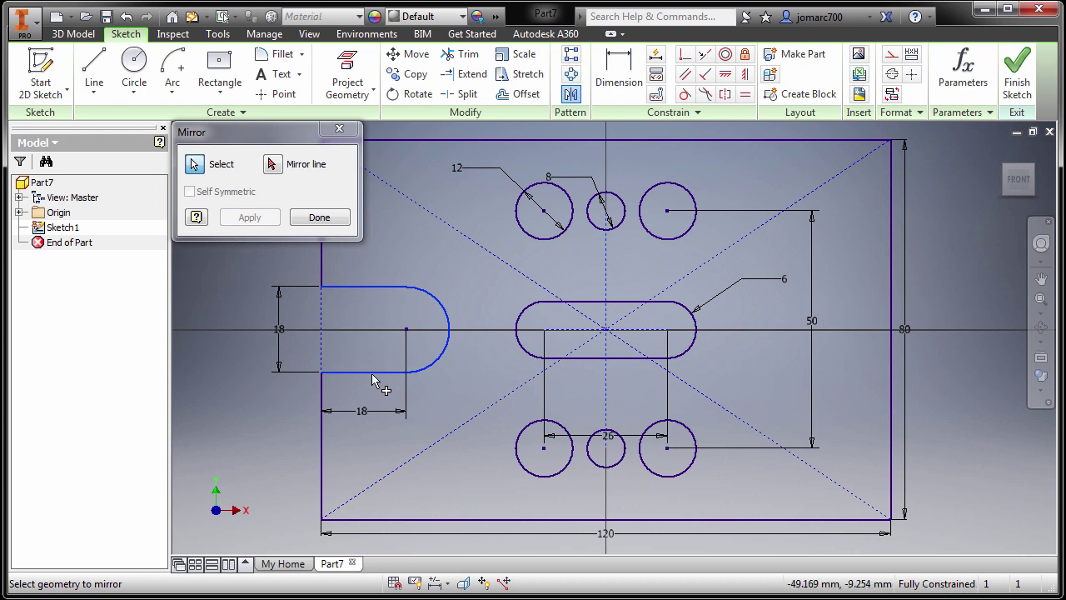
left_click(274, 165)
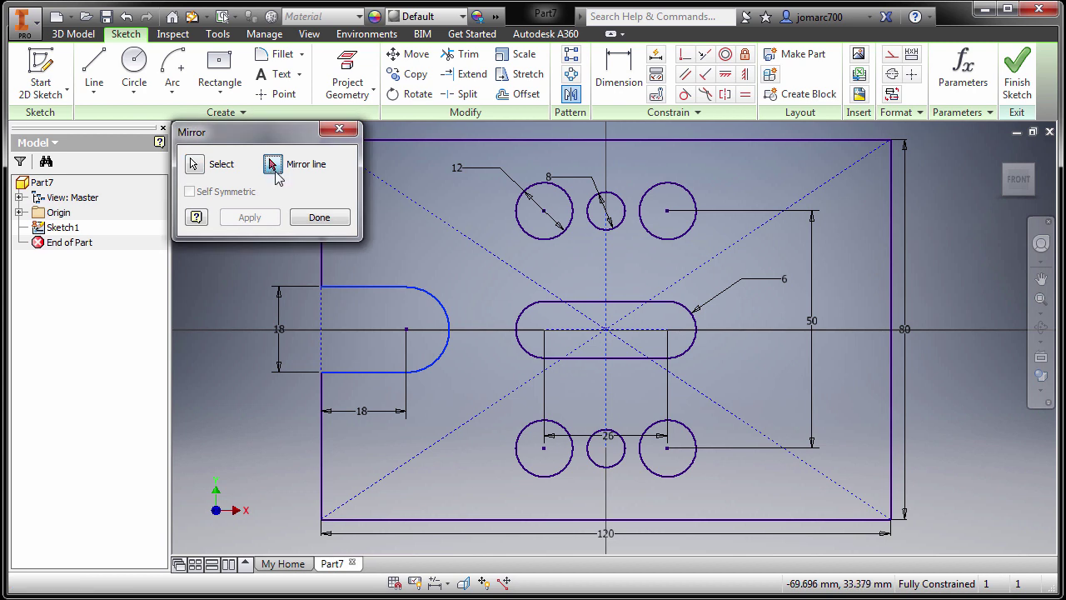
left_click(606, 275)
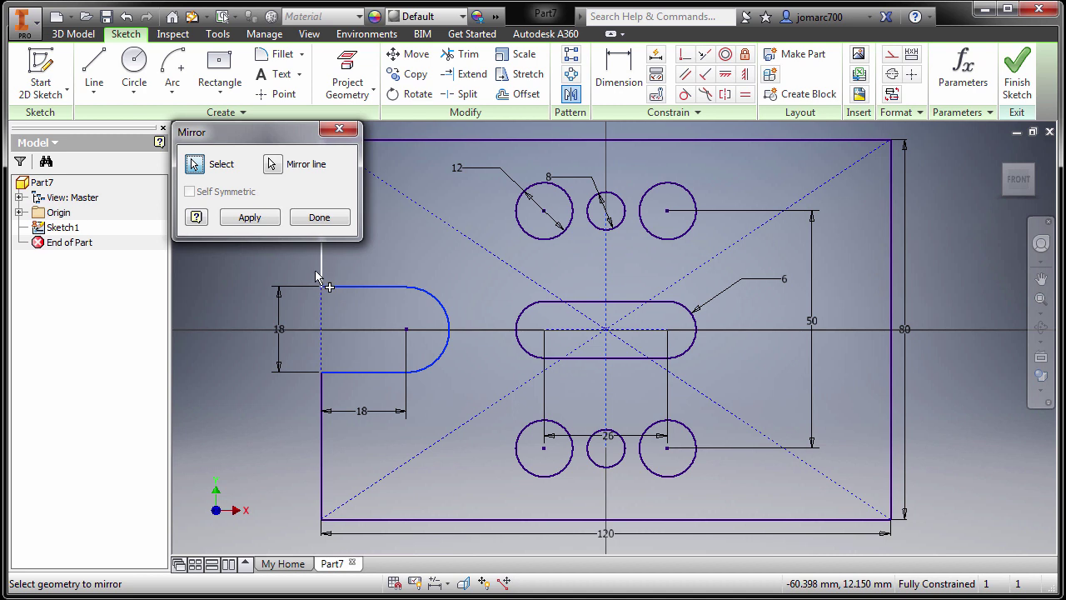
left_click(249, 219)
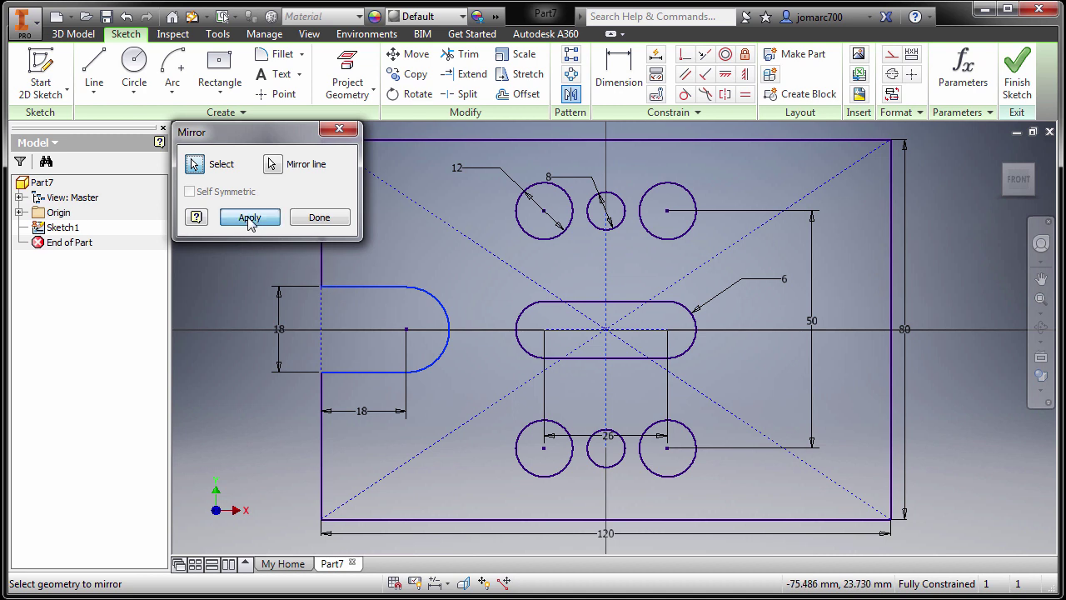
left_click(325, 223)
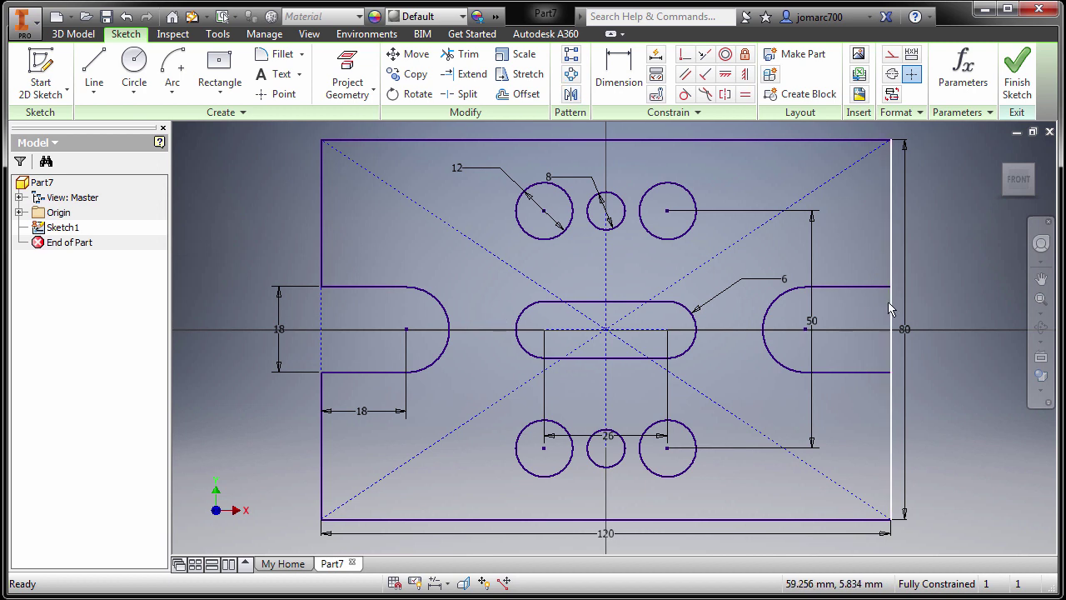
Split the right edge at both ends of the mirrored slot and select the piece across its opening.
left_click(468, 95)
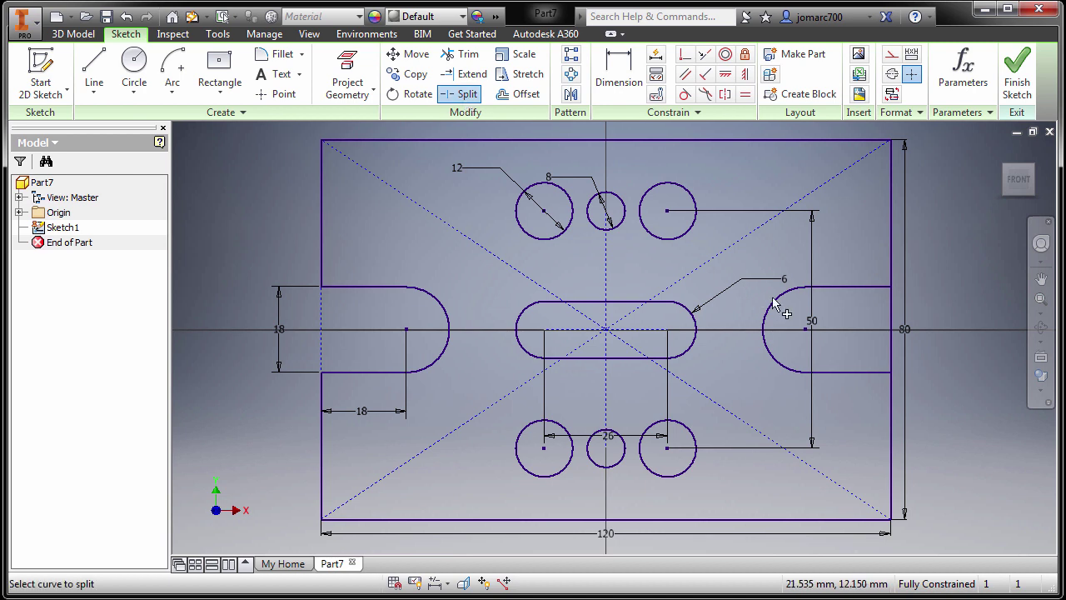
left_click(892, 287)
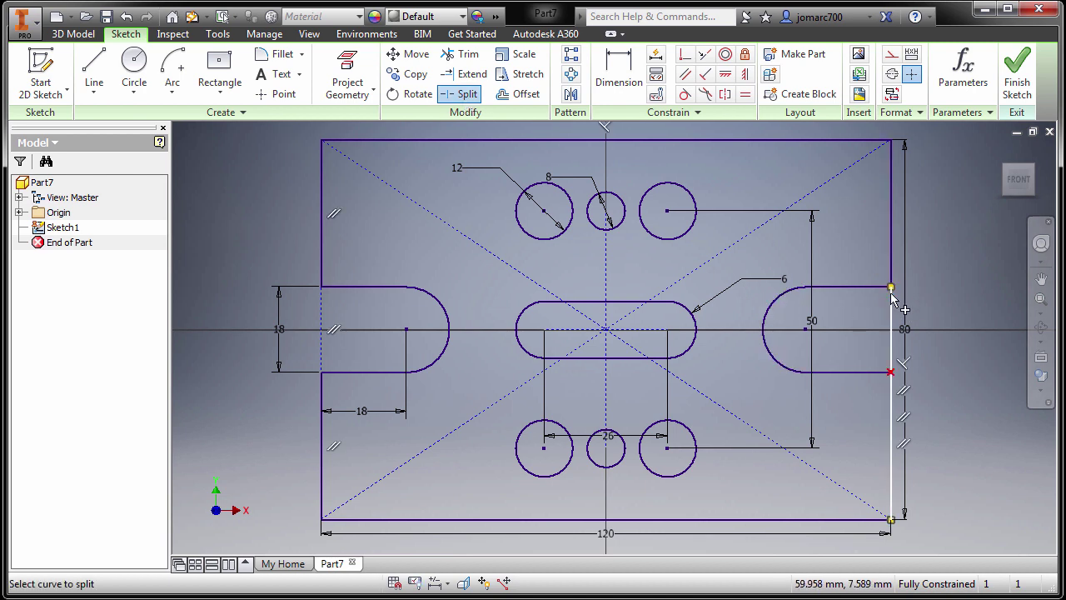
left_click(891, 372)
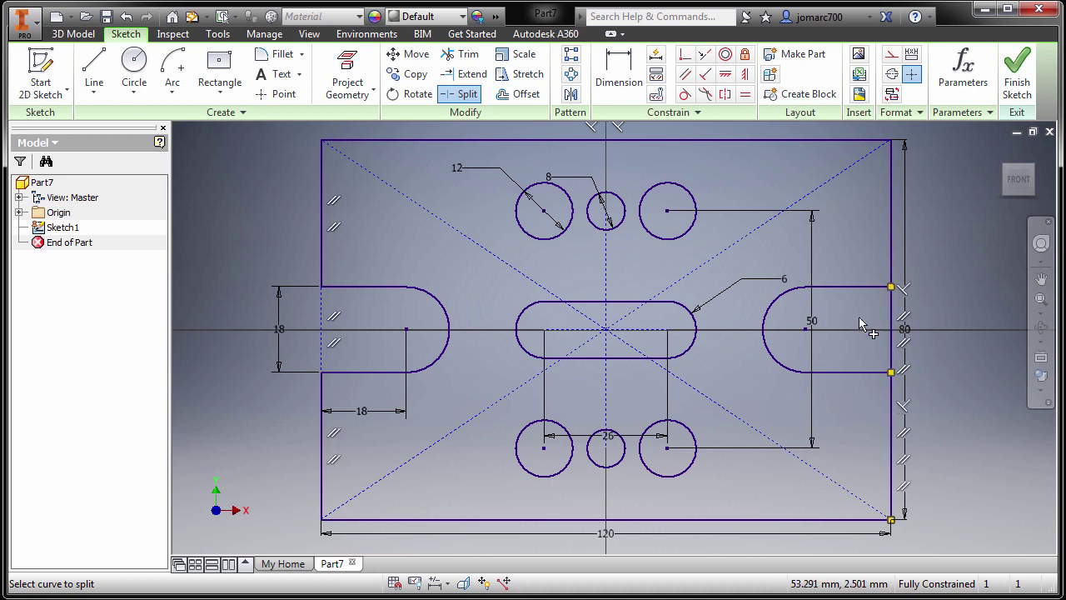
key("Escape")
left_click(892, 314)
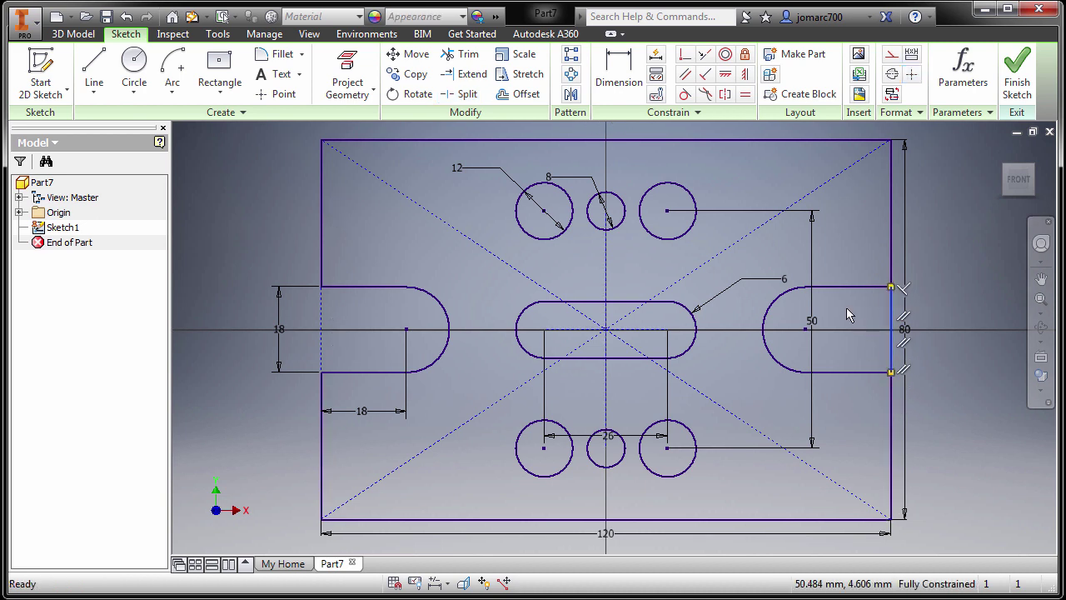